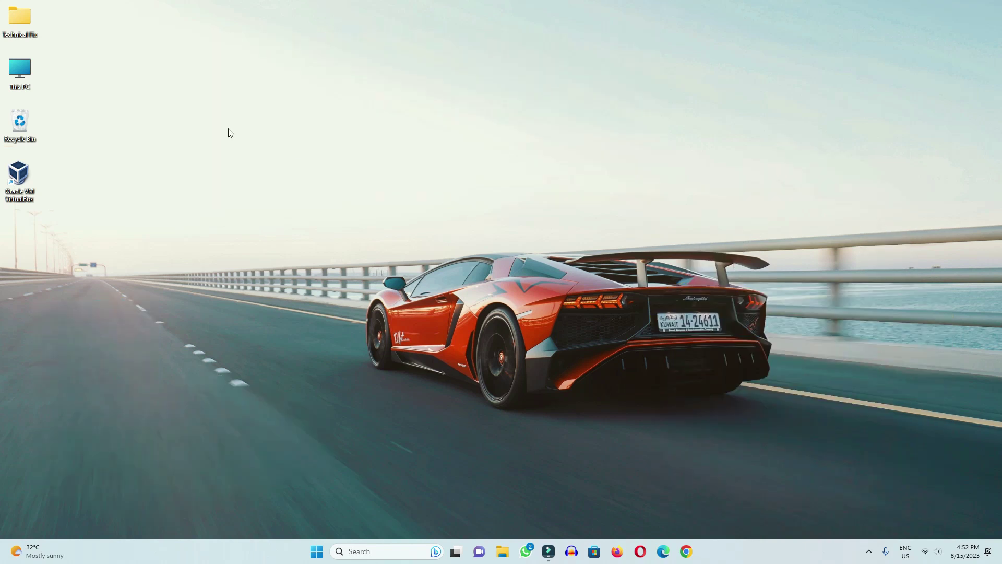
# Step: Turn BitLocker on for New Volume (D:) from This PC
pyautogui.doubleClick(17, 74)
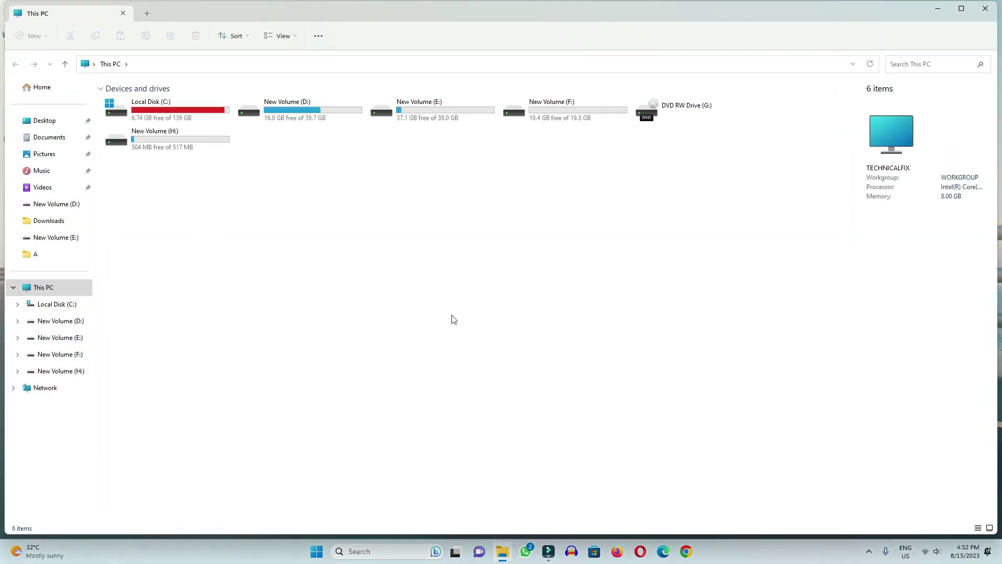
pyautogui.moveTo(559, 226); pyautogui.dragTo(178, 100)
pyautogui.click(465, 302)
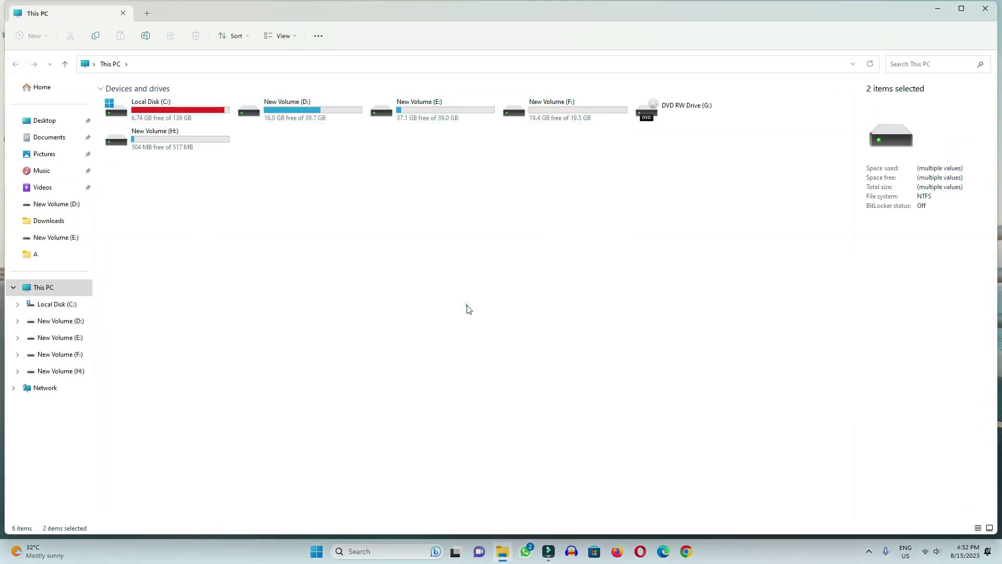
pyautogui.click(305, 108)
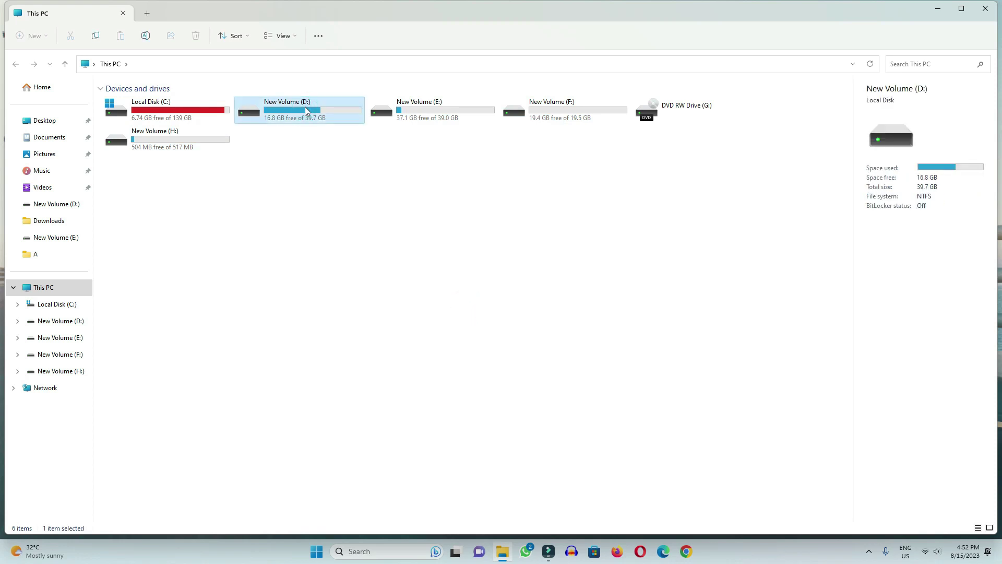
pyautogui.rightClick(305, 106)
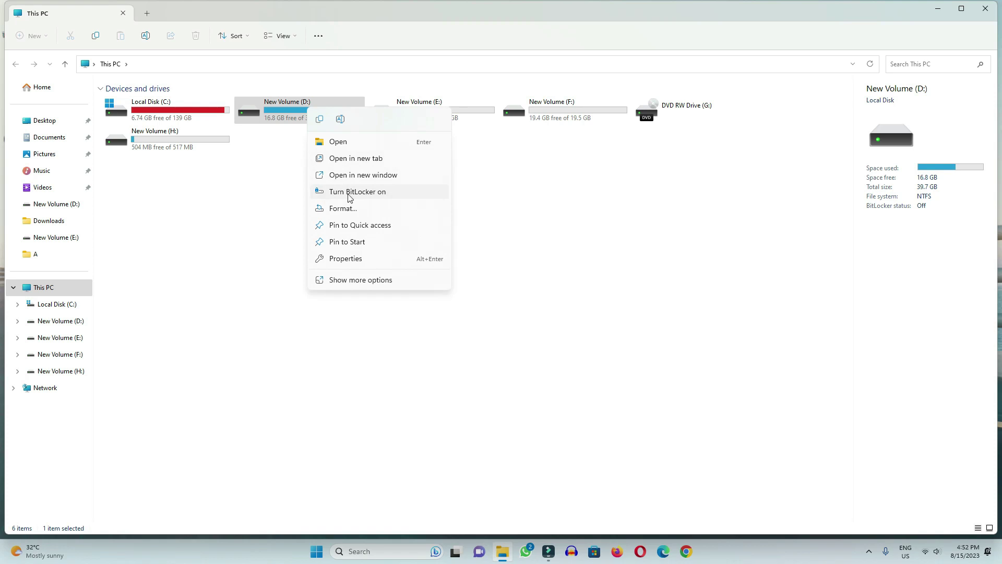
pyautogui.click(372, 195)
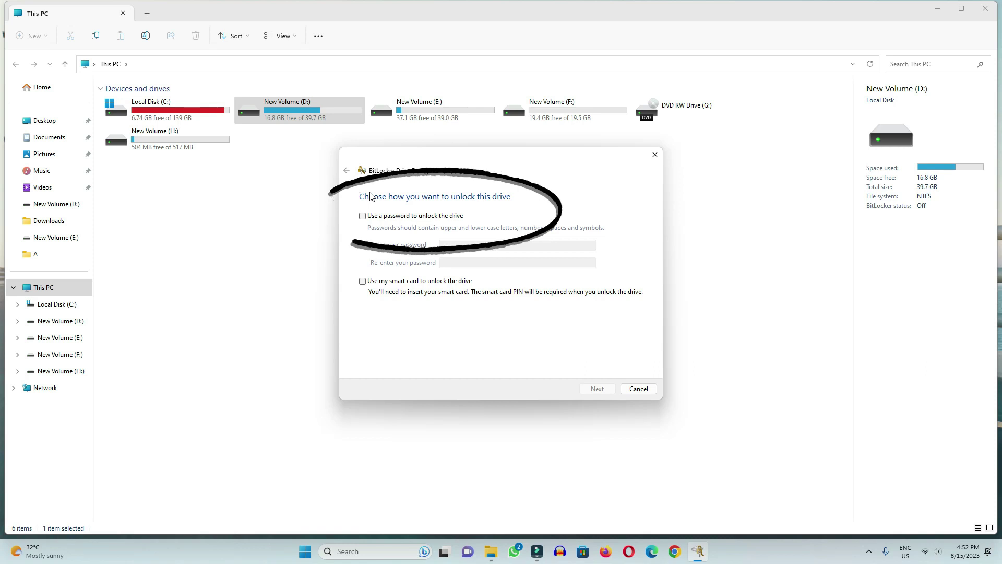
# Step: Choose password unlock for drive D:, enter the password twice, and continue
pyautogui.click(363, 216)
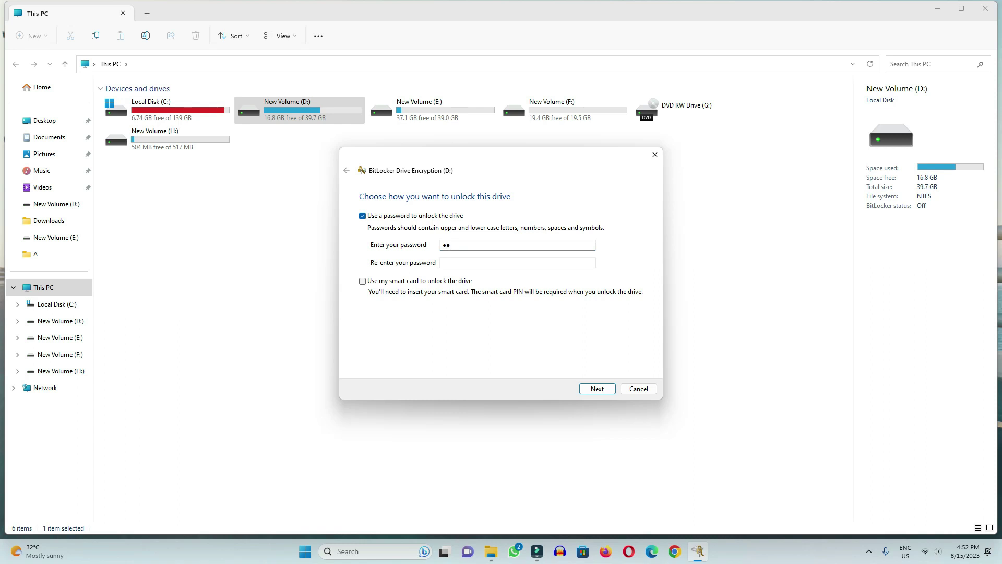
pyautogui.press('Tab')
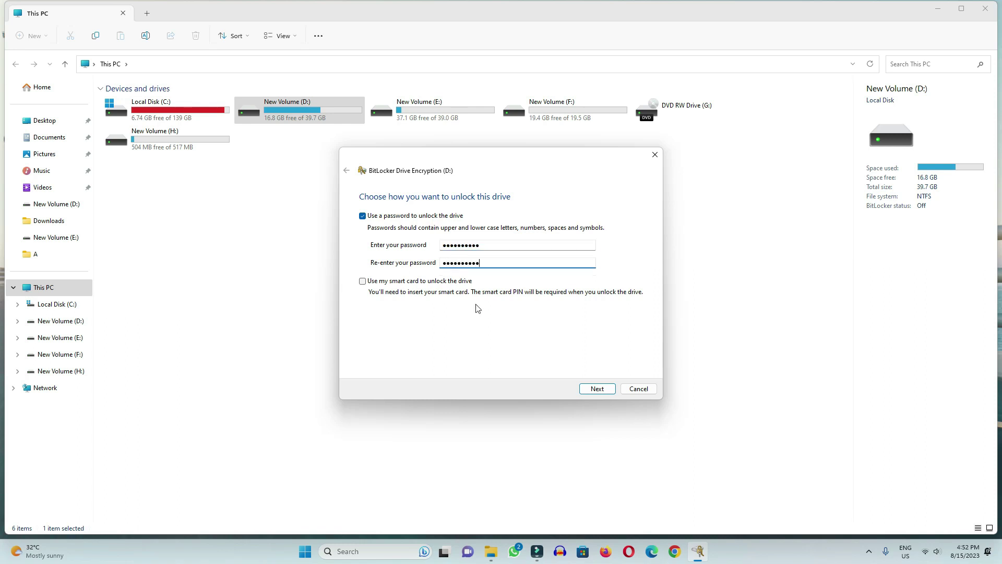
pyautogui.click(598, 391)
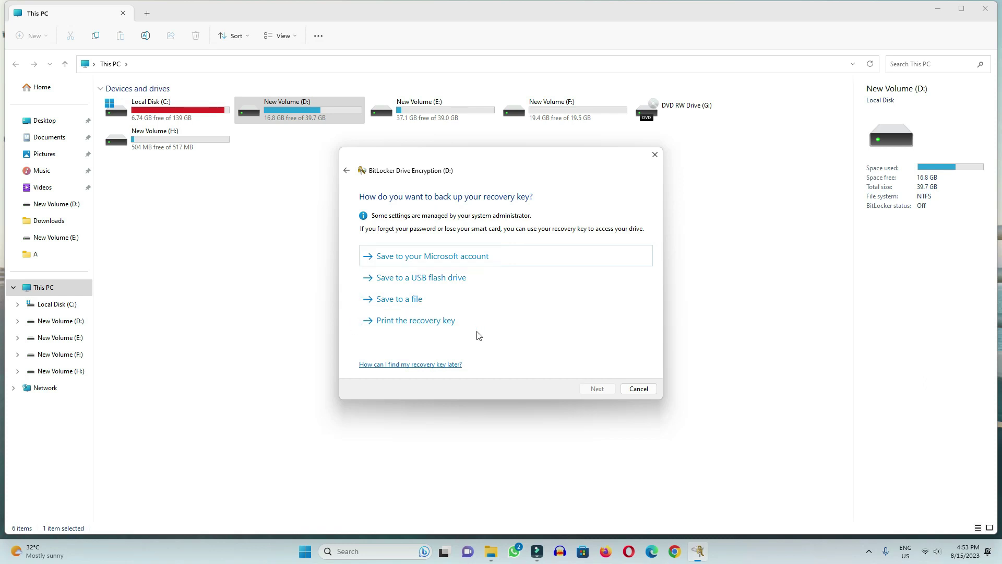
# Step: Save the recovery key to a file in a new 'Backup Lock drive' folder on F:
pyautogui.click(408, 305)
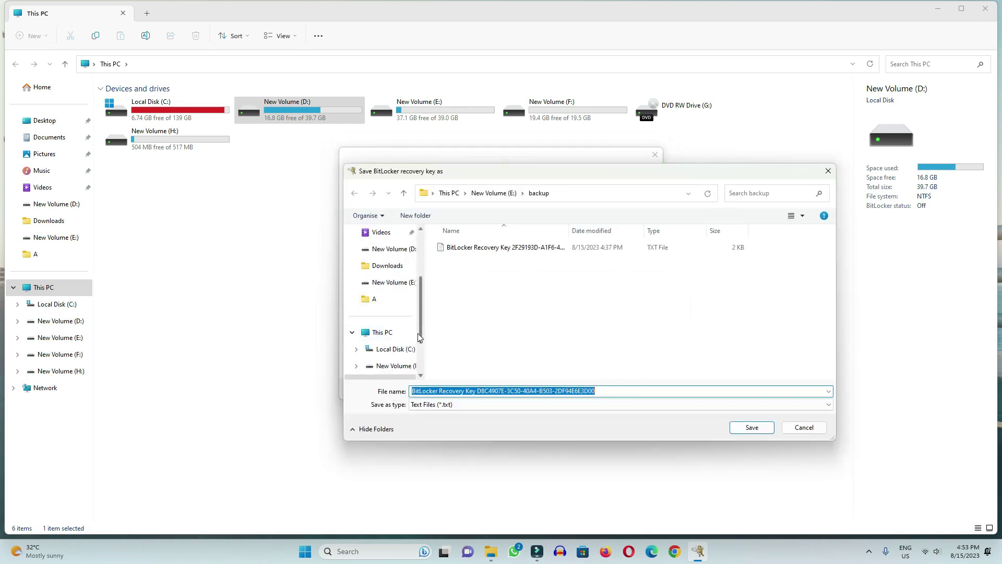
pyautogui.moveTo(420, 336); pyautogui.dragTo(418, 355)
pyautogui.click(407, 350)
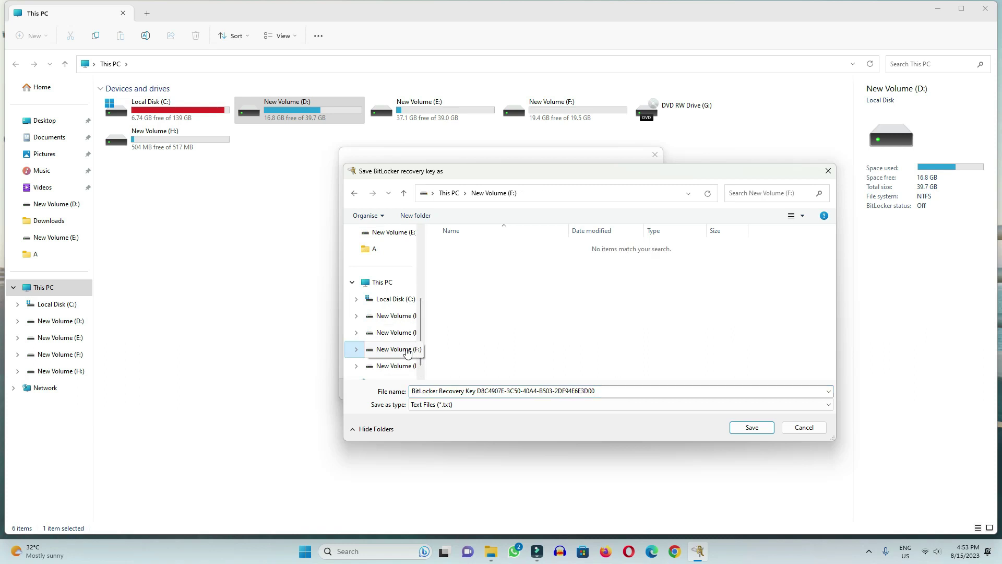
pyautogui.rightClick(496, 284)
pyautogui.moveTo(555, 385)
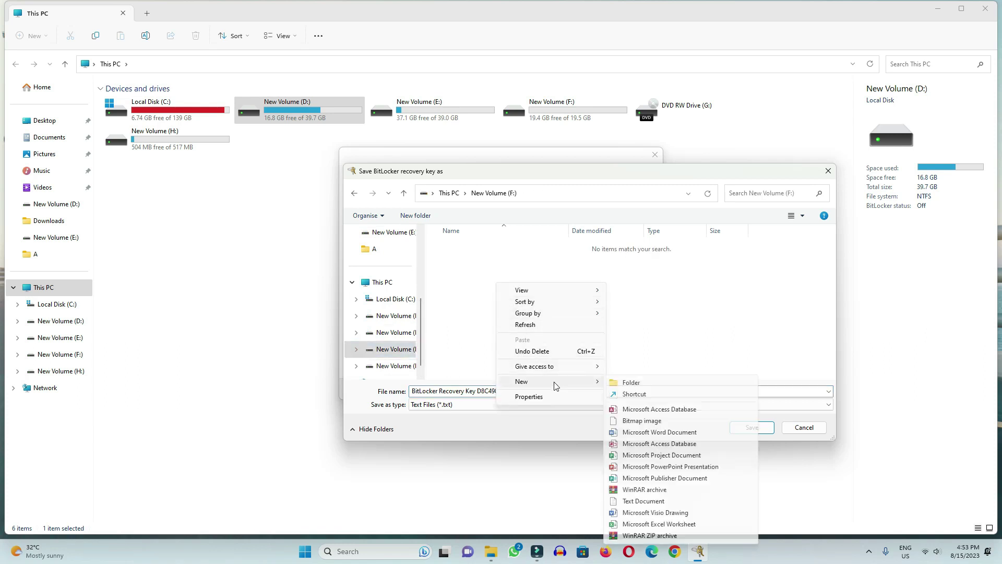
pyautogui.click(619, 384)
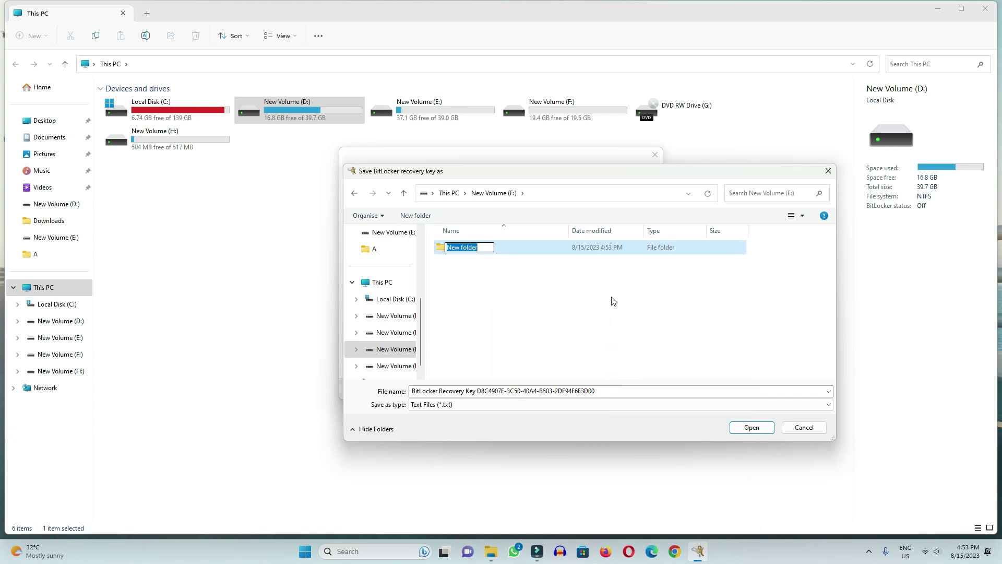
pyautogui.write('Backup ')
pyautogui.write('Loc')
pyautogui.write('k f')
pyautogui.write('dri')
pyautogui.write('ve')
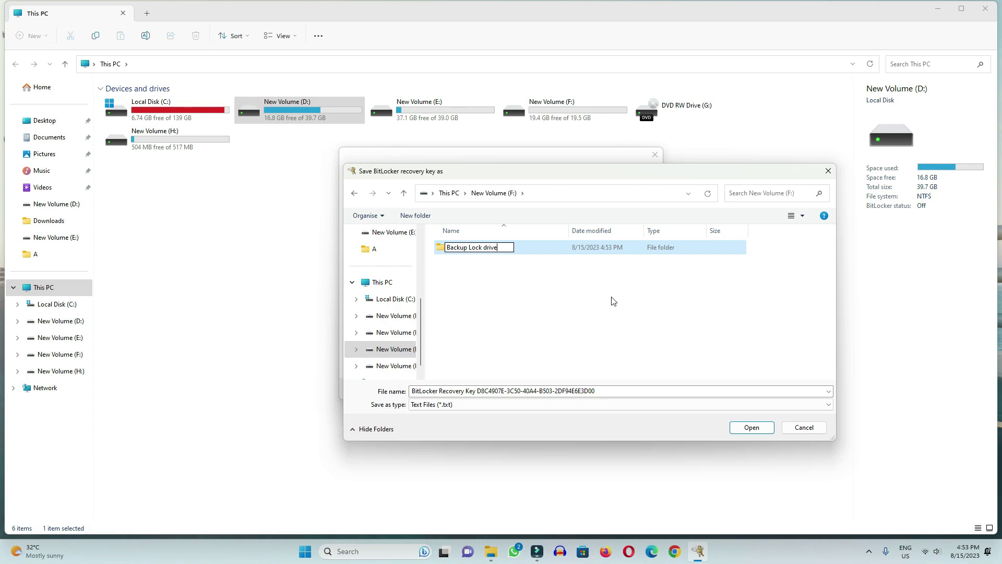
pyautogui.click(613, 302)
pyautogui.doubleClick(469, 249)
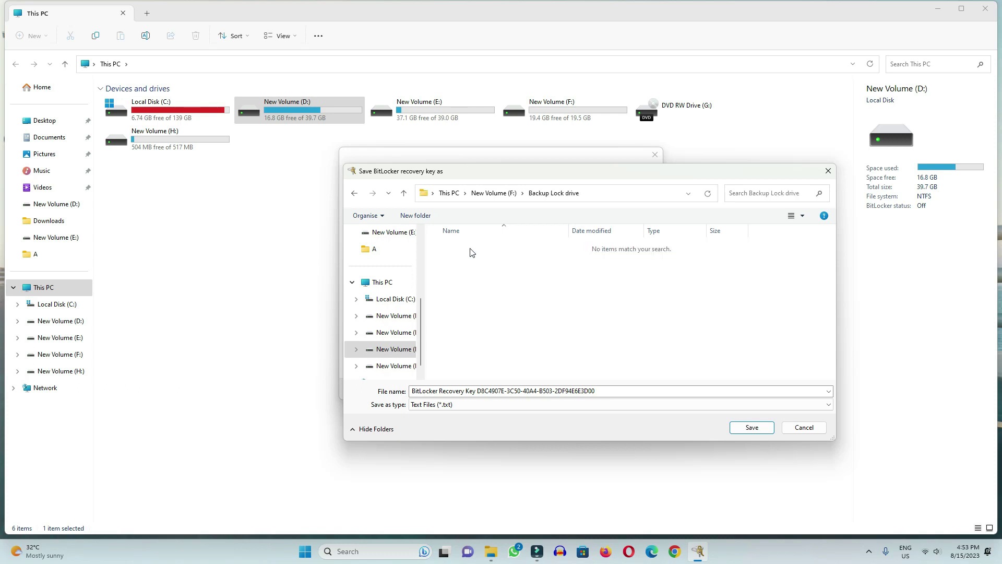
pyautogui.click(756, 428)
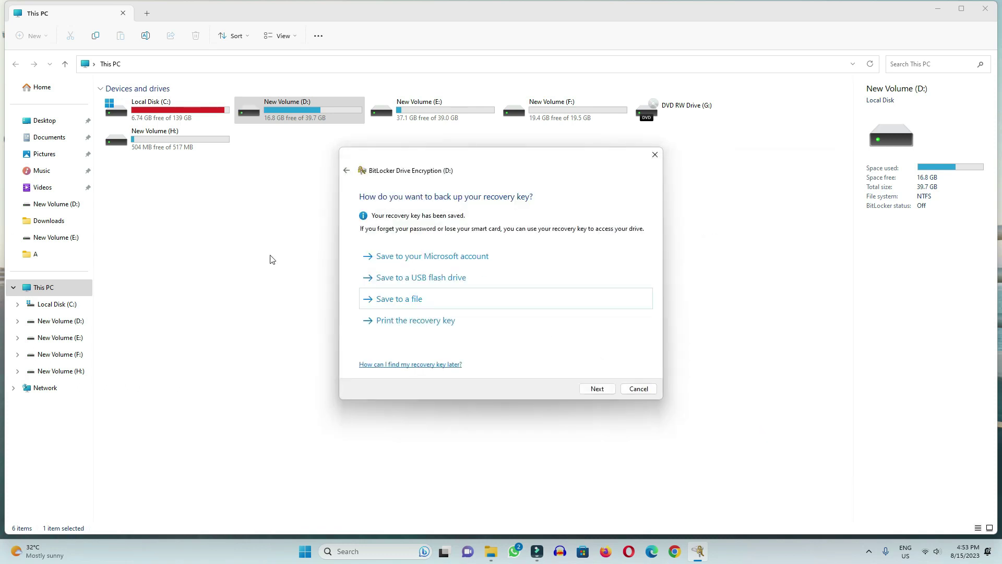
# Step: Check the key file in F:\Backup Lock drive, then return to the BitLocker wizard
pyautogui.click(536, 113)
pyautogui.doubleClick(536, 113)
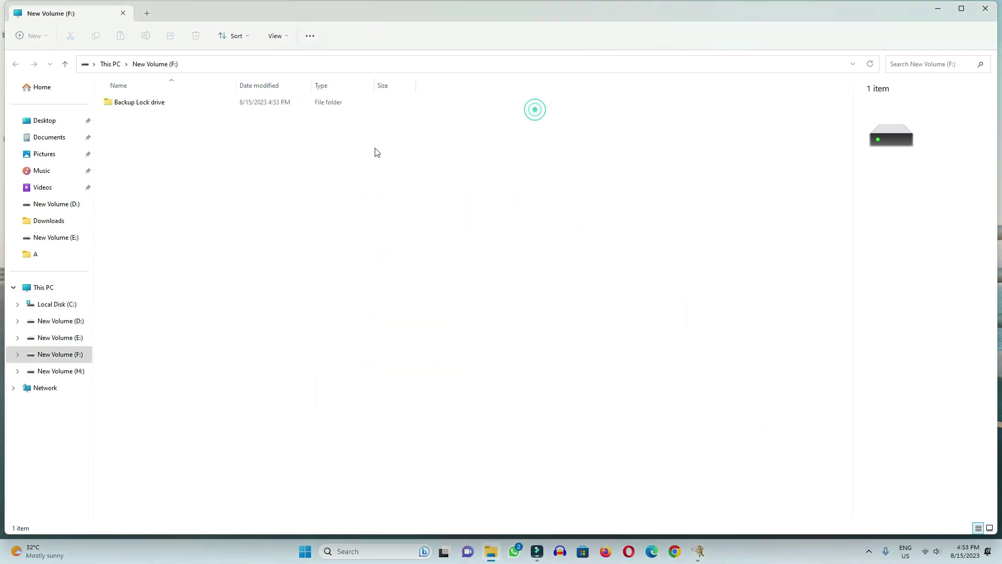
pyautogui.doubleClick(126, 103)
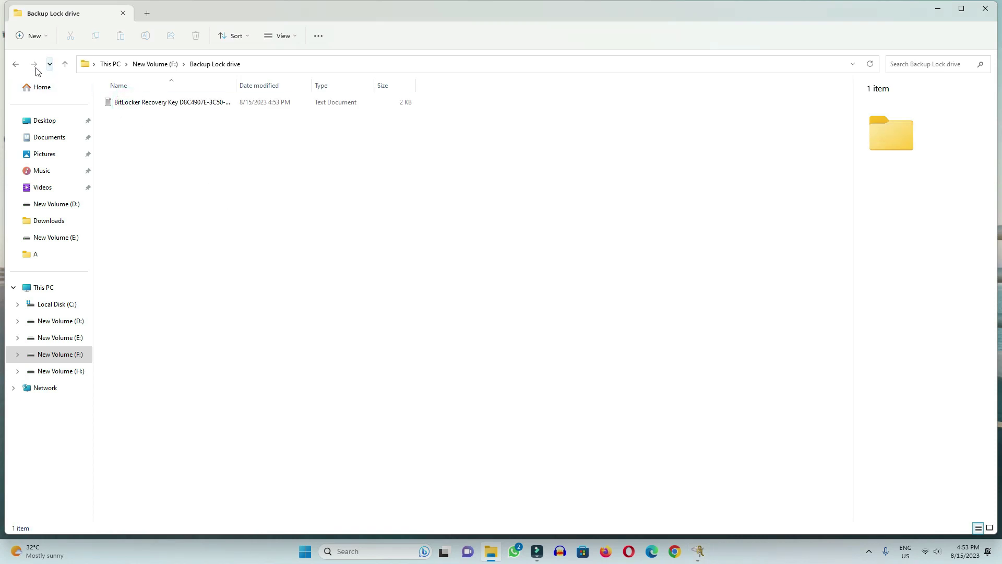
pyautogui.click(16, 63)
pyautogui.click(16, 64)
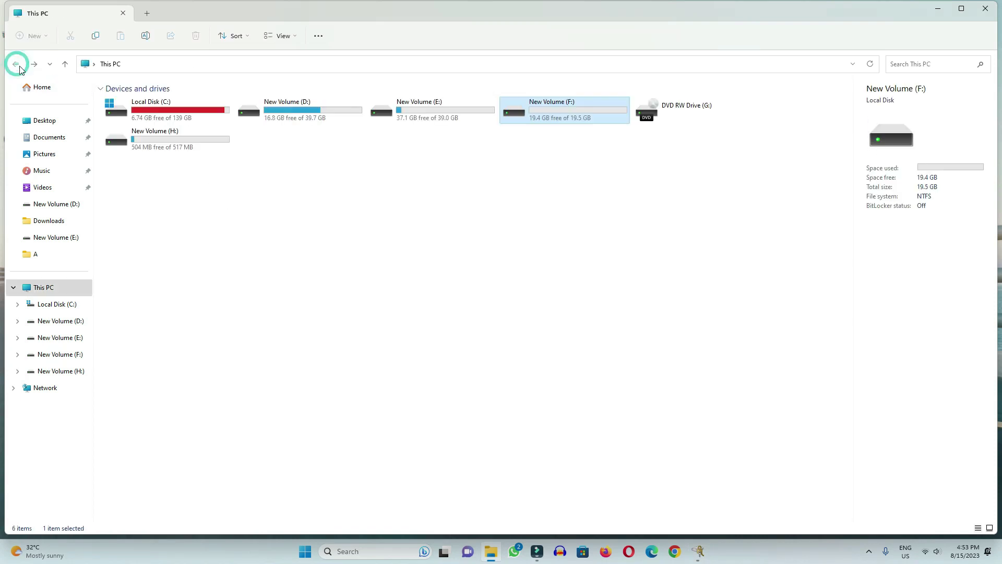
pyautogui.click(701, 552)
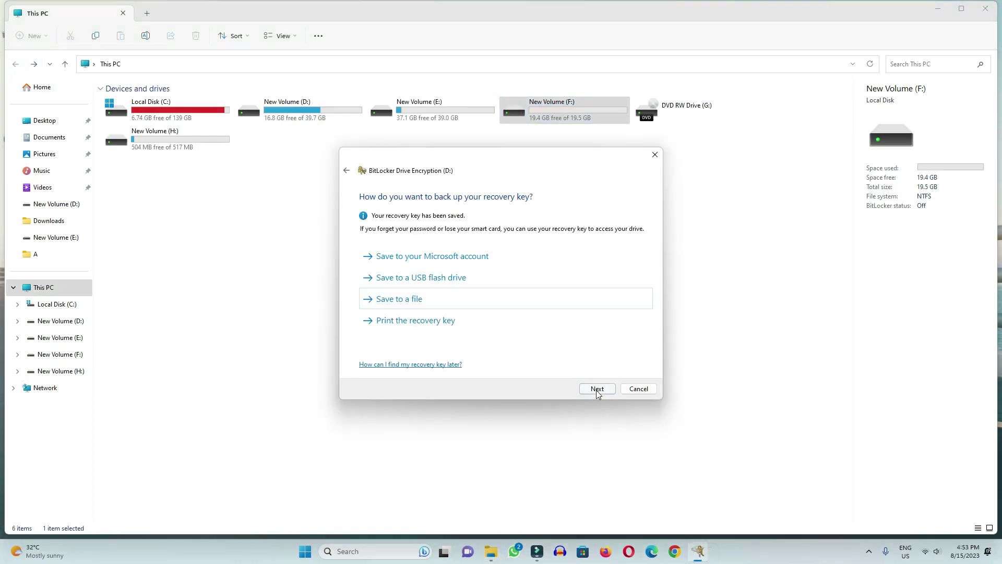
# Step: Select 'Encrypt entire drive' for D: and keep 'New encryption mode'
pyautogui.click(596, 389)
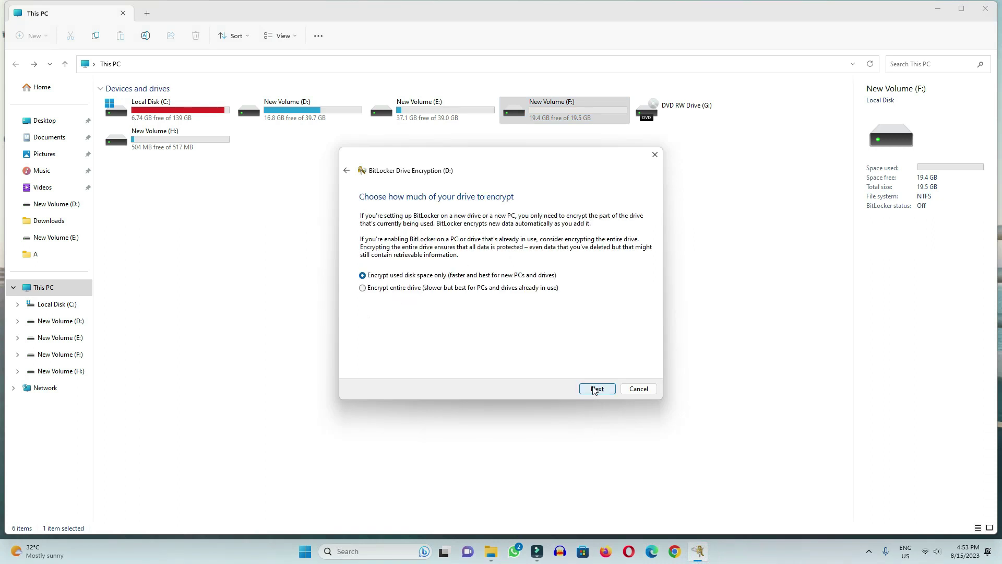
pyautogui.moveTo(410, 162); pyautogui.dragTo(555, 186)
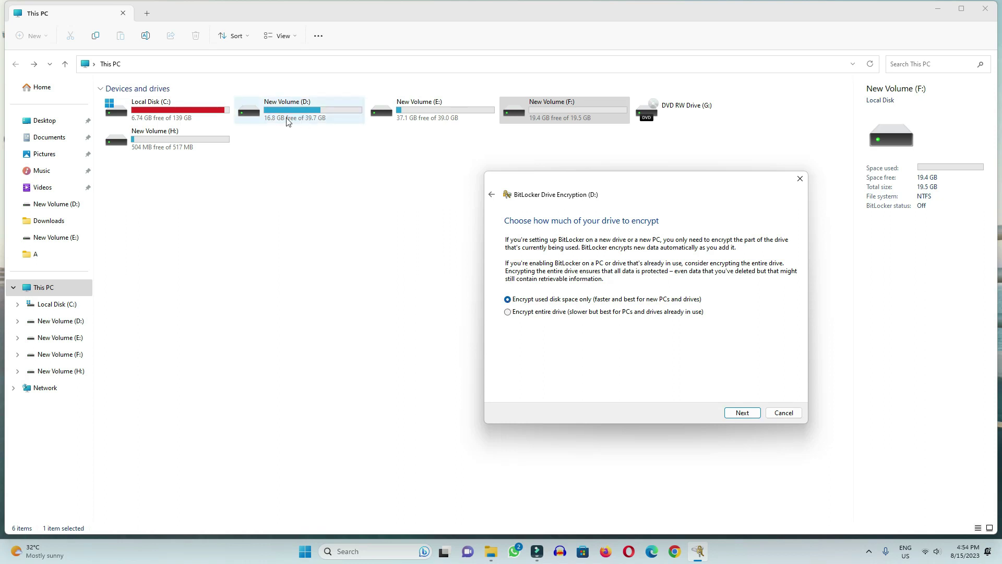
pyautogui.click(509, 313)
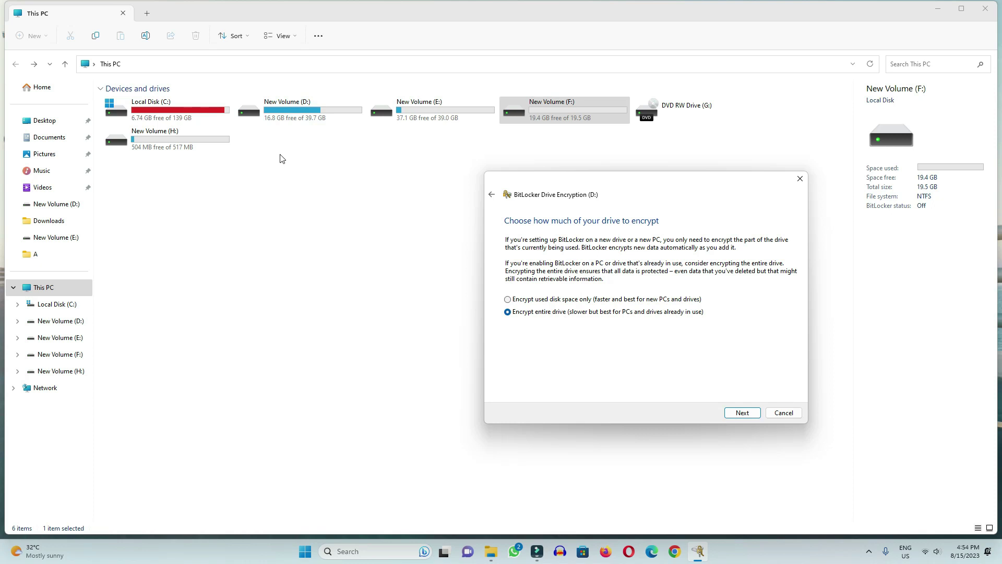
pyautogui.click(743, 413)
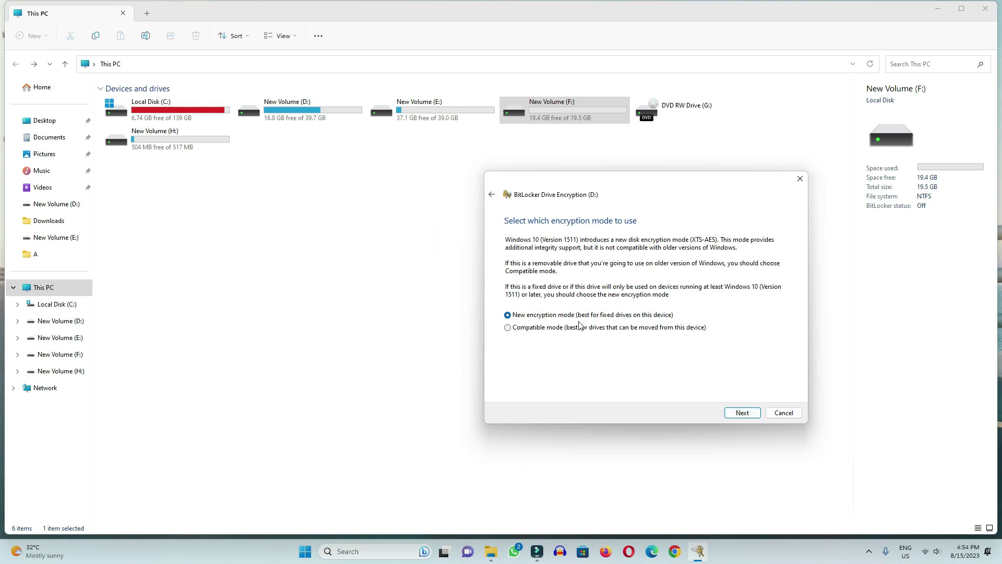
pyautogui.click(743, 413)
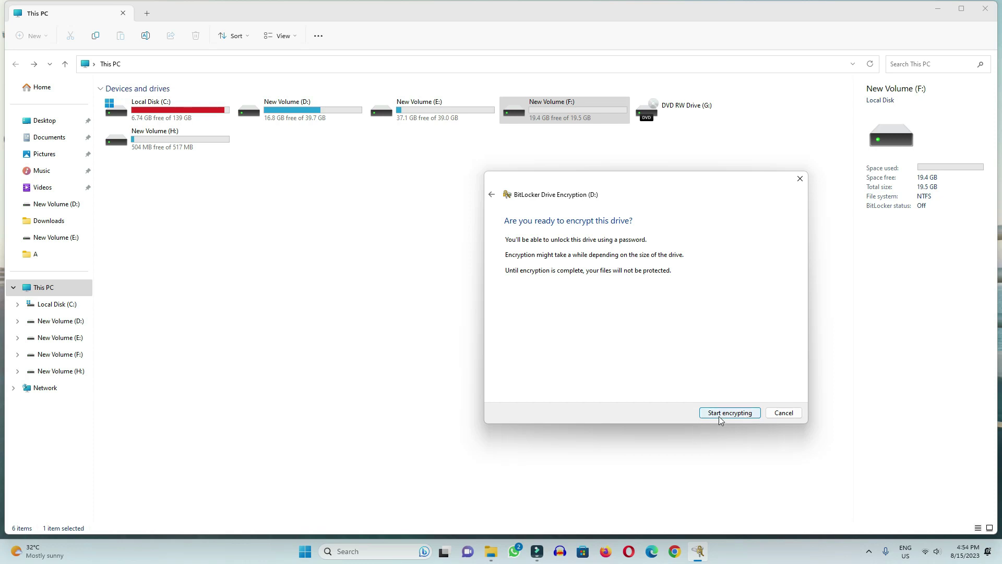
# Step: Encrypt drive D:, close the completion message and This PC, then restart the PC
pyautogui.click(724, 413)
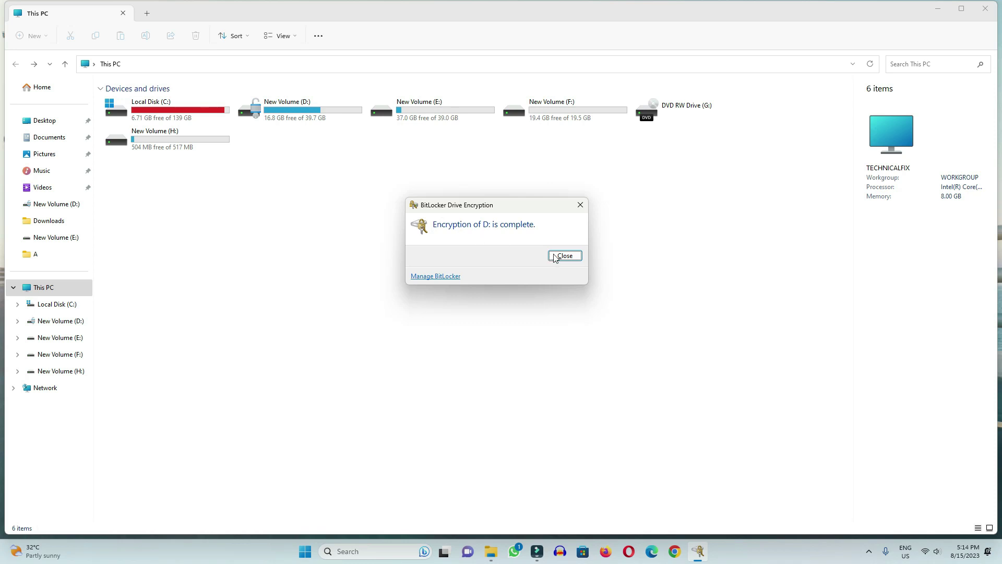
pyautogui.click(568, 260)
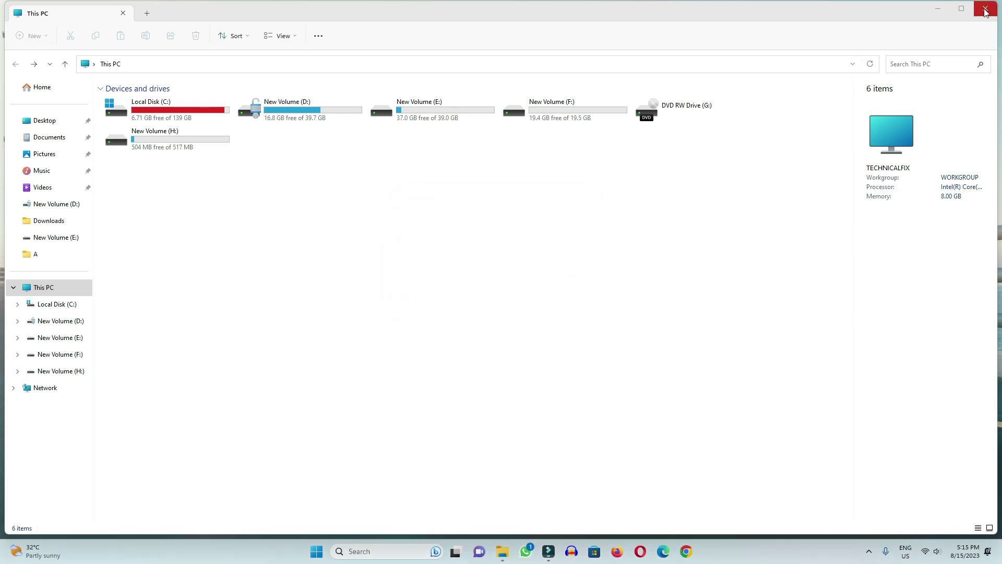
pyautogui.click(985, 9)
pyautogui.click(316, 551)
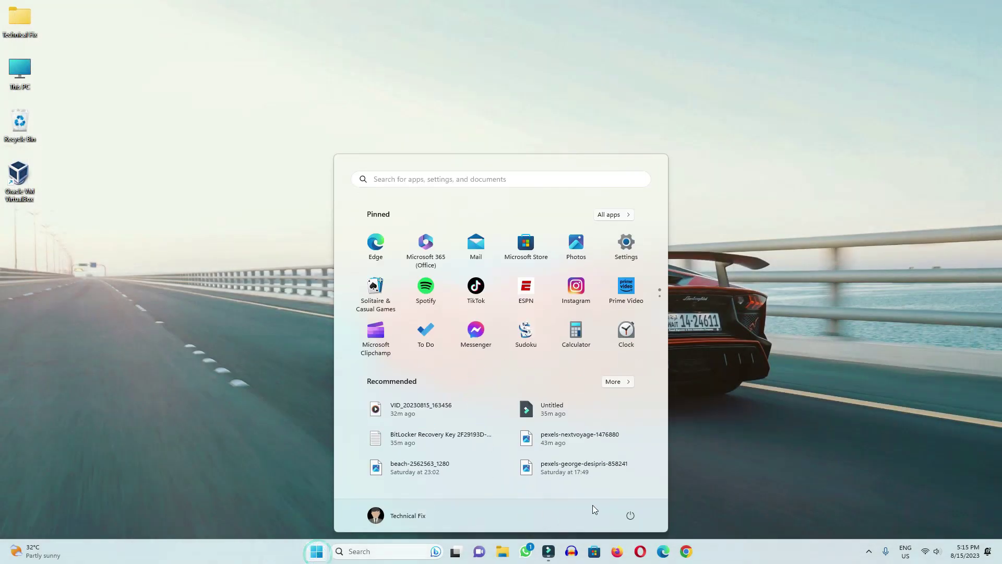
pyautogui.click(630, 515)
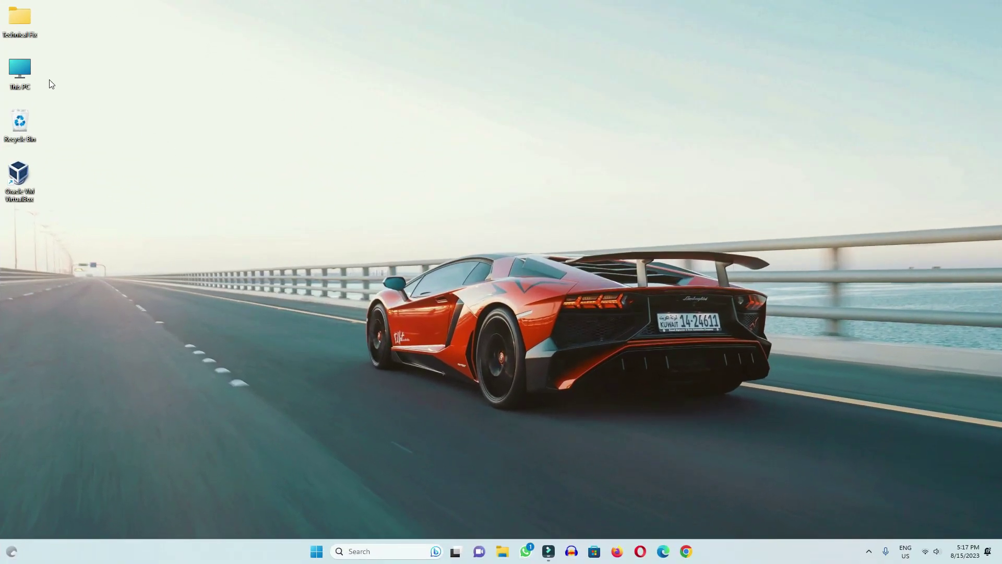
# Step: Unlock the locked drive D: in This PC with its BitLocker password
pyautogui.doubleClick(21, 70)
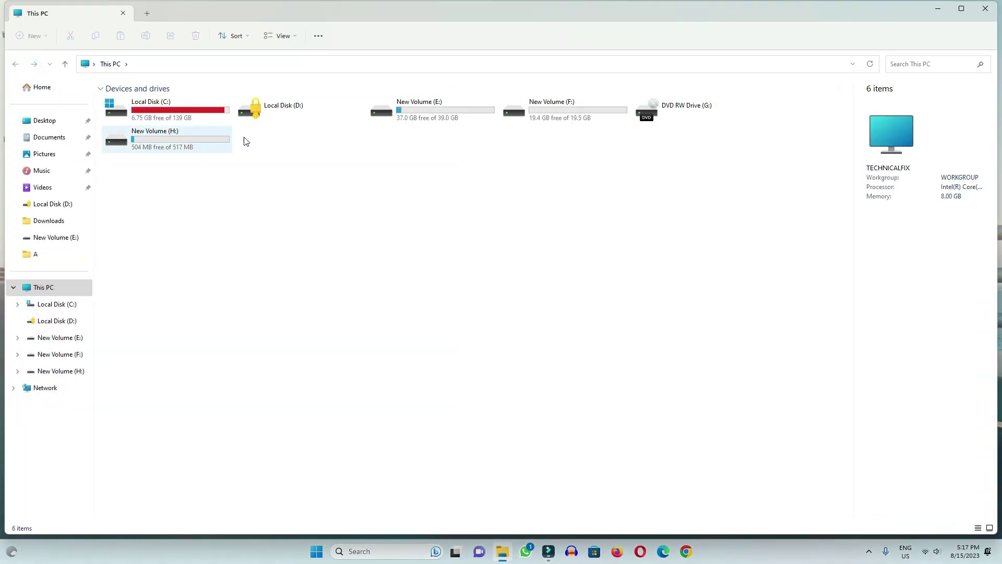
pyautogui.doubleClick(286, 114)
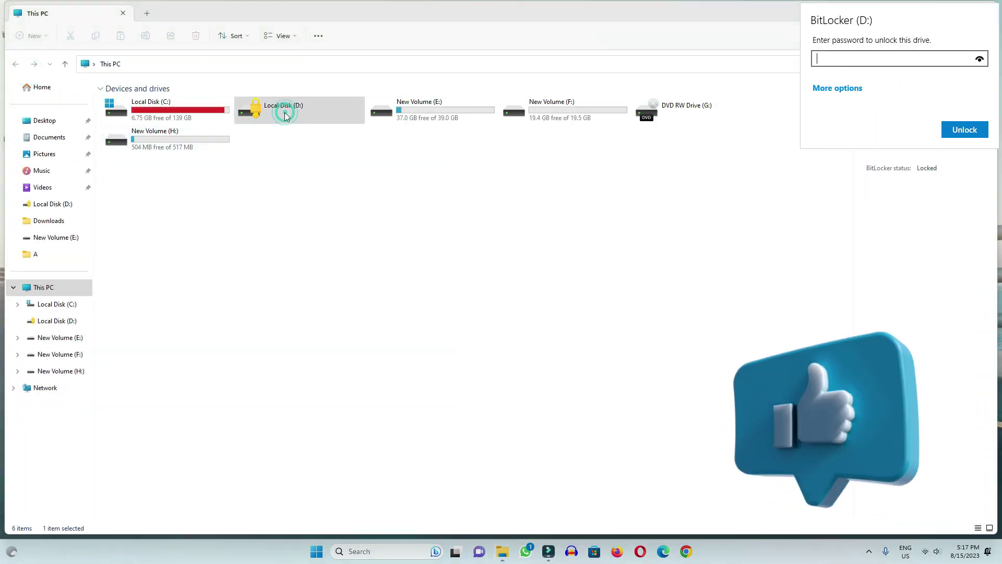
pyautogui.write('1234567')
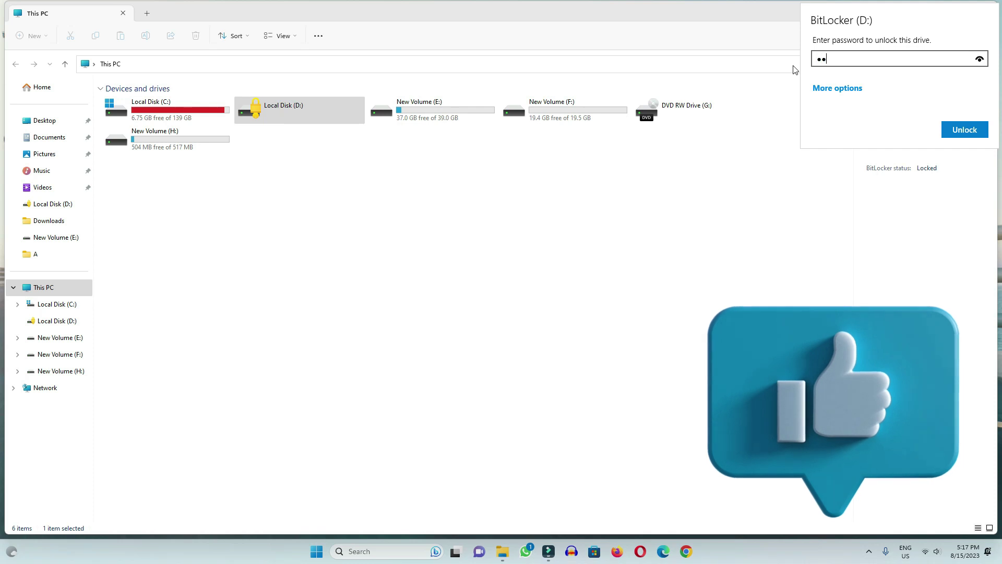
pyautogui.write('890')
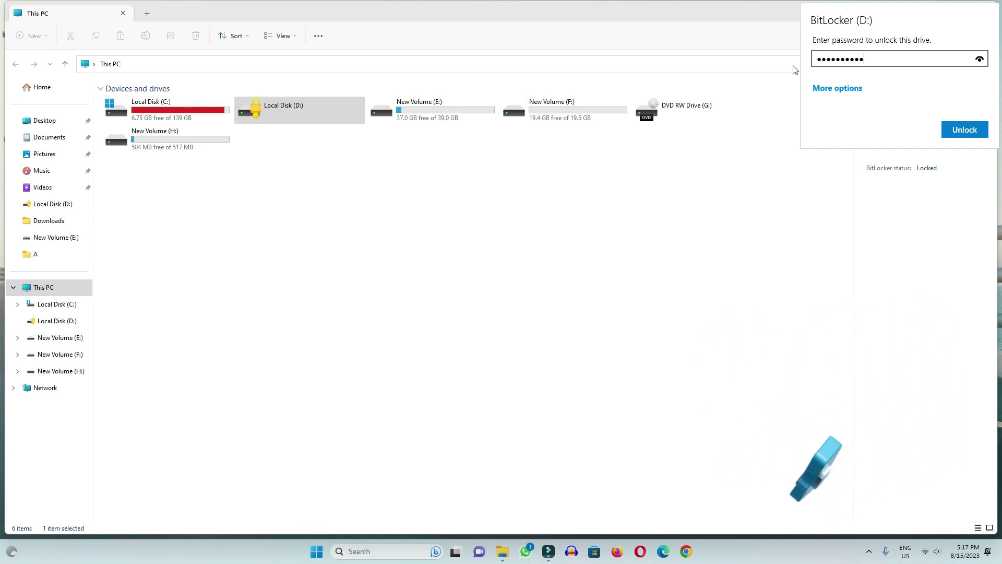
pyautogui.click(964, 128)
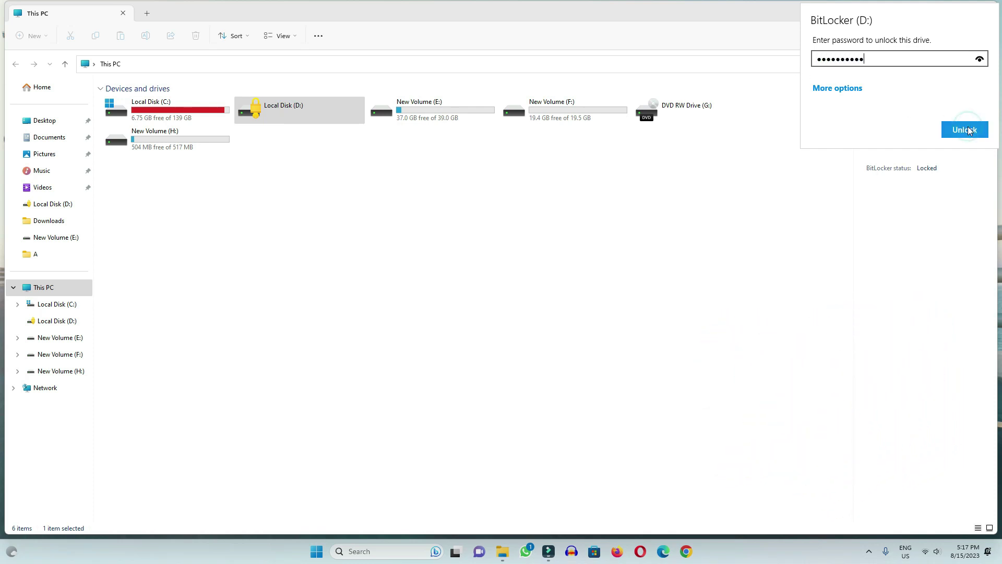
# Step: View the Files Data, Filmora and New folder folders on D:, then close the window
pyautogui.doubleClick(284, 108)
pyautogui.click(298, 183)
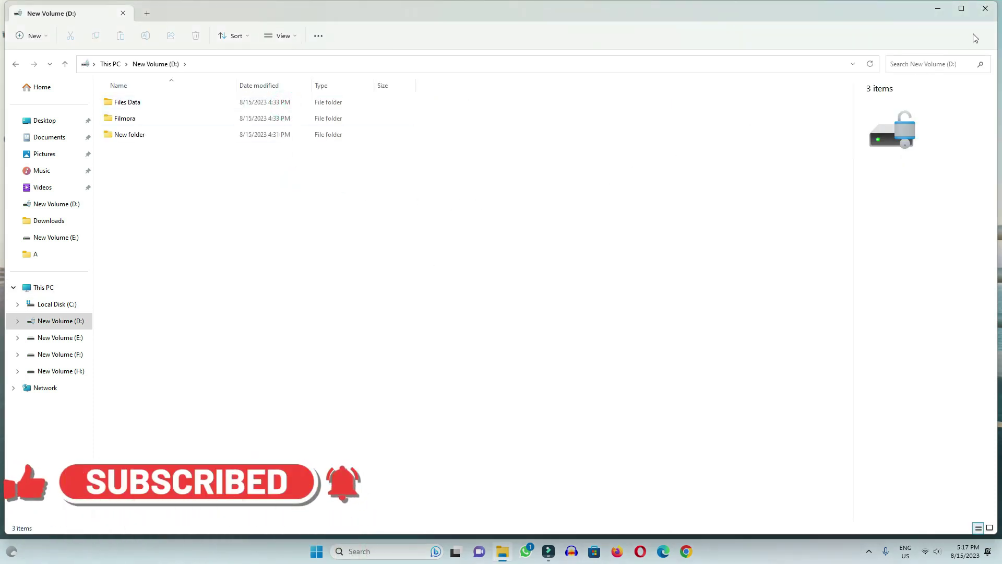
pyautogui.click(986, 9)
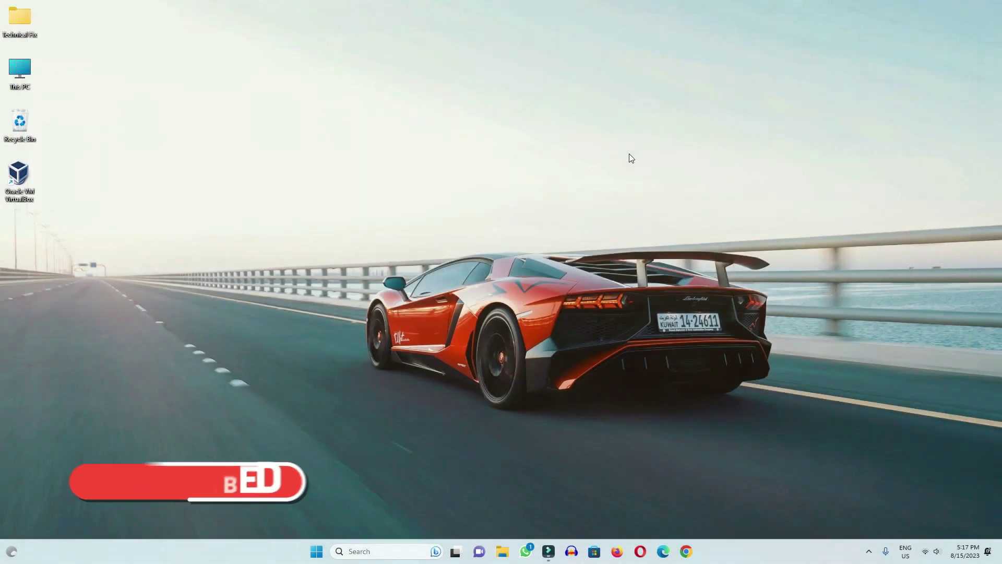